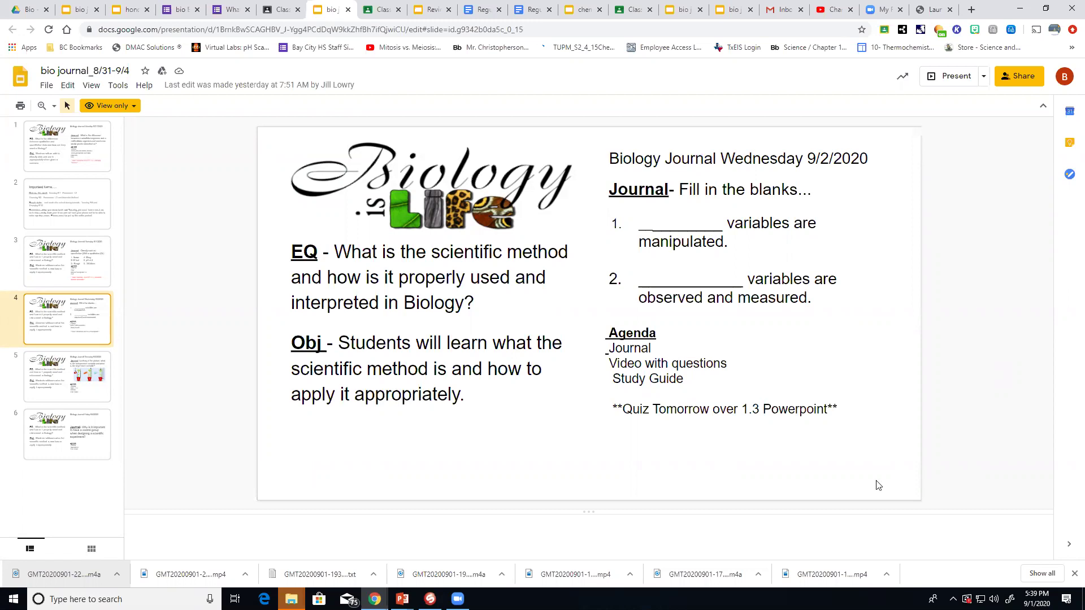
Page through the Thursday 9/3, Wednesday 9/2 and Tuesday 9/1 bio journal slides.
left_click(107, 382)
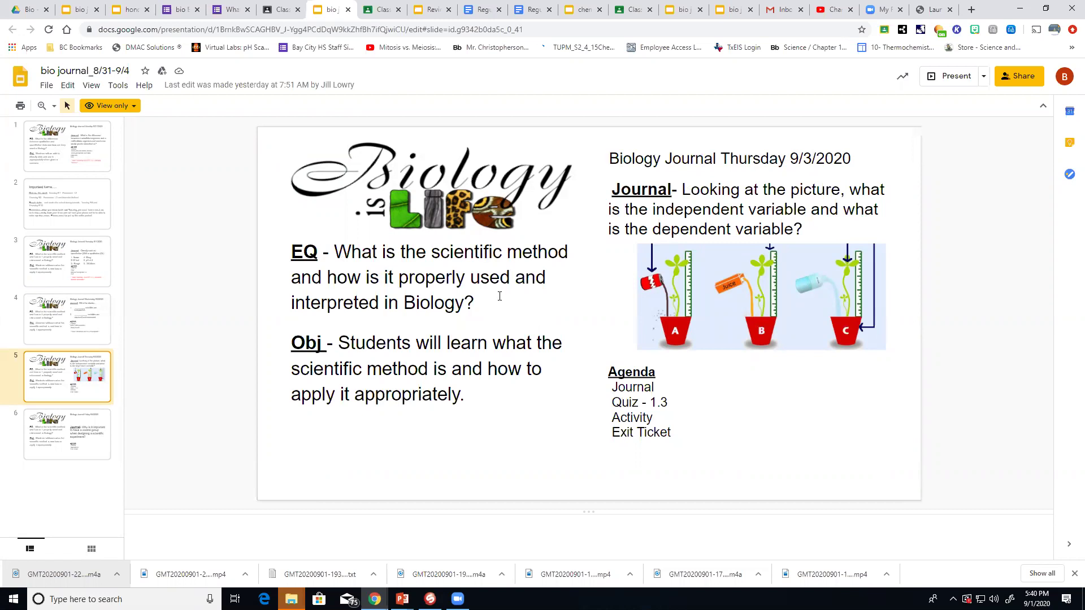
left_click(58, 319)
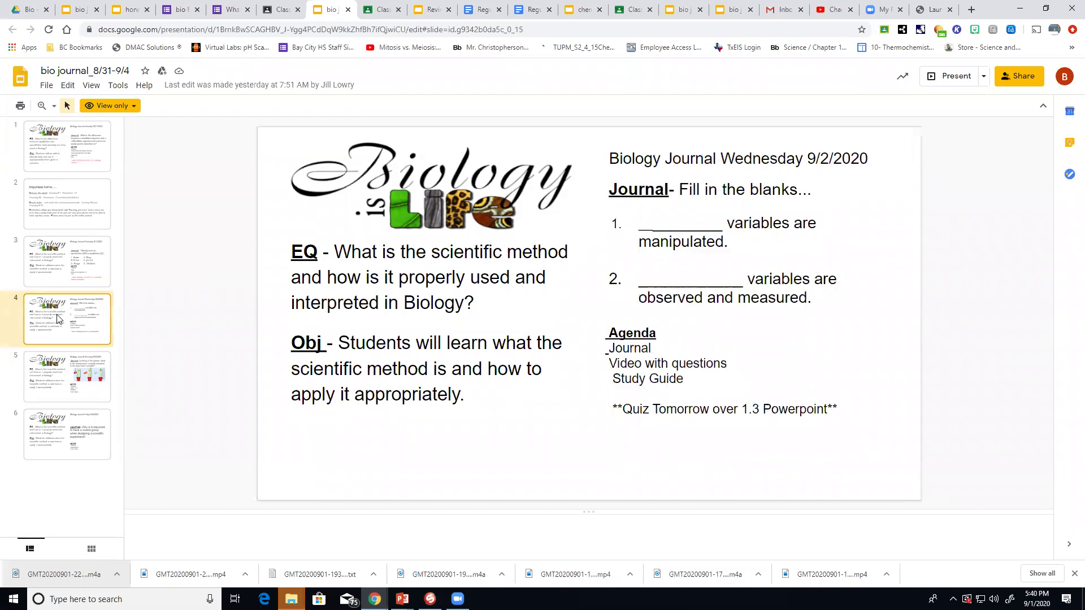
left_click(61, 257)
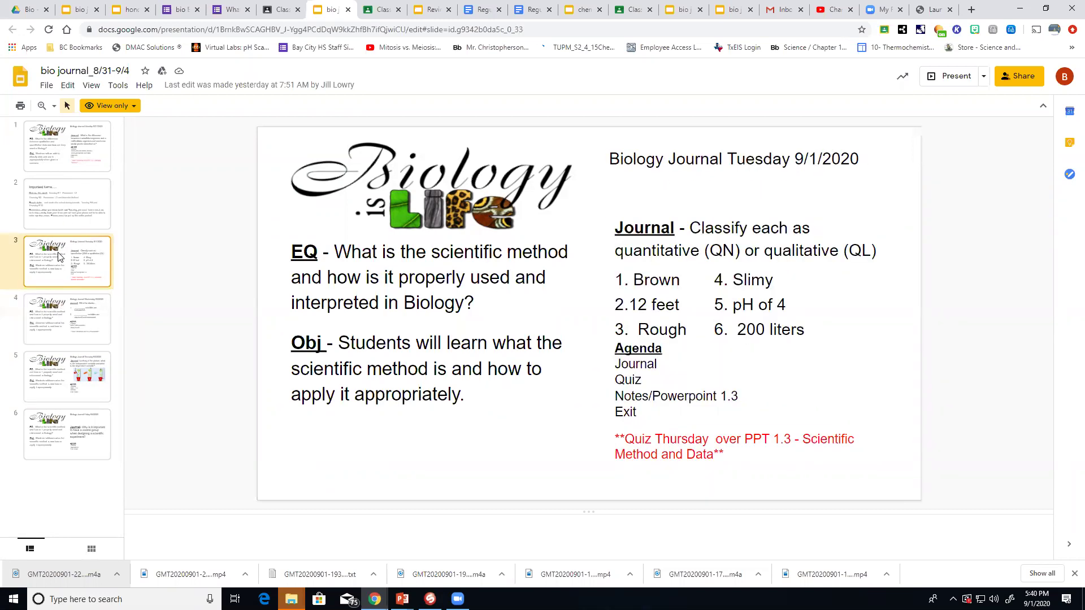
left_click(62, 363)
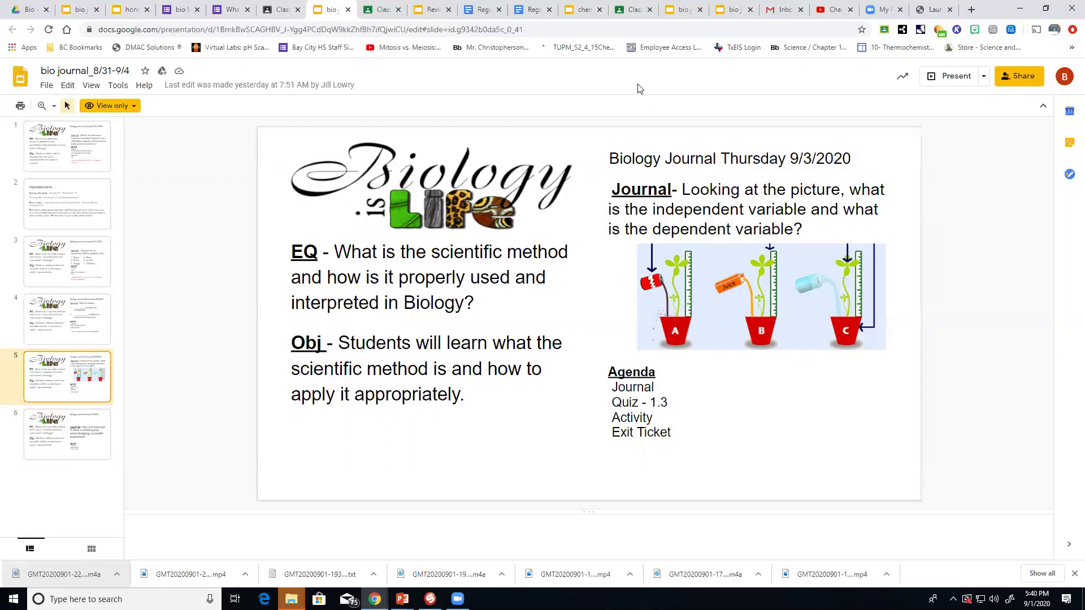
Expand the 1.3 Quiz under Quizzes on the 8th Period Biology Classwork page.
left_click(377, 16)
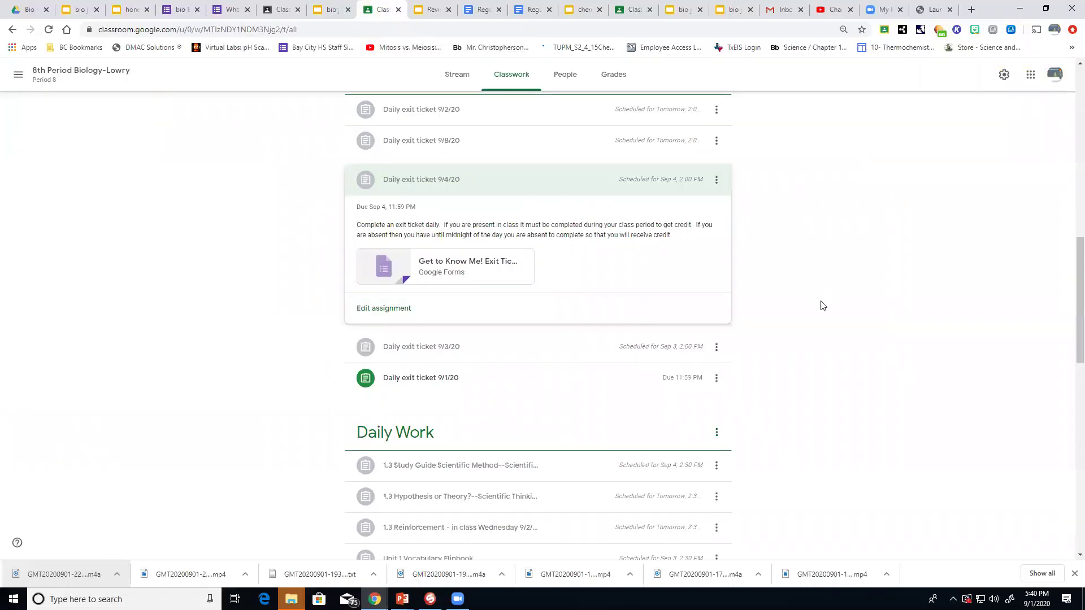
scroll(828, 362, "down", 2)
scroll(835, 414, "down", 7)
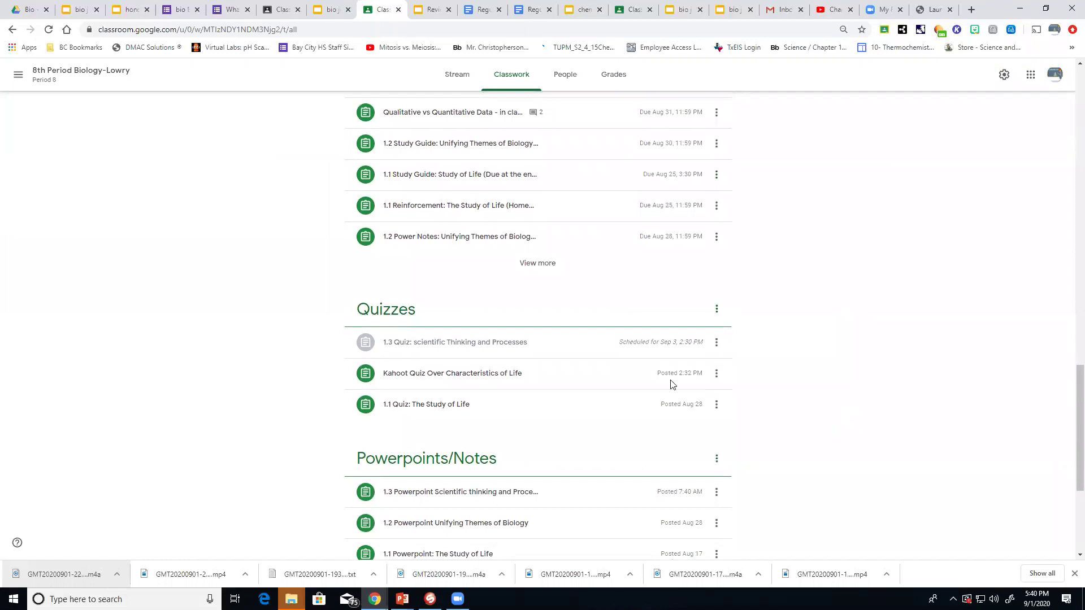
left_click(452, 346)
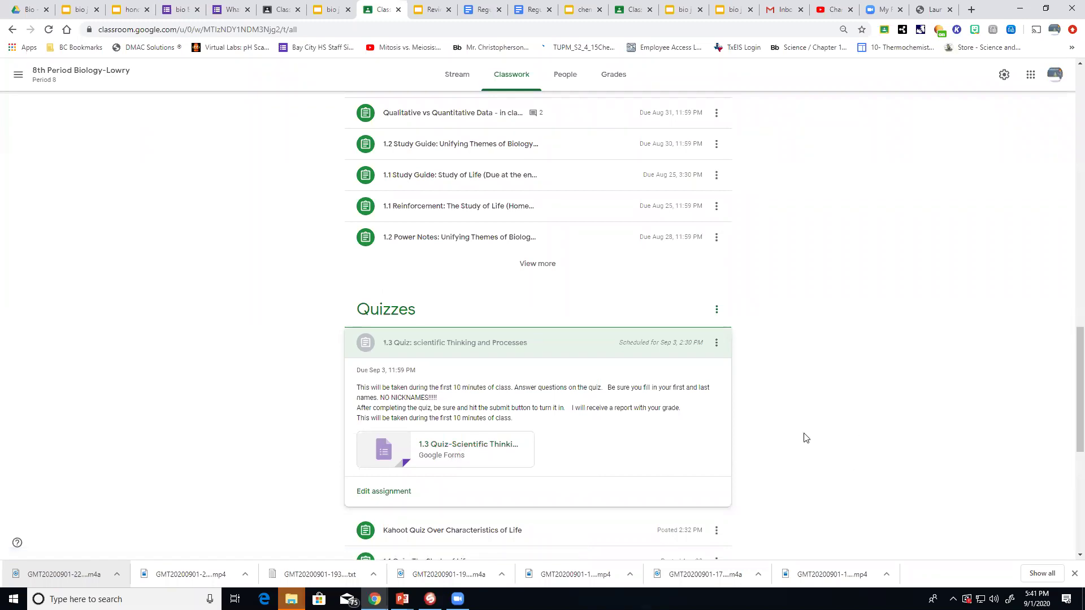
scroll(815, 428, "up", 1)
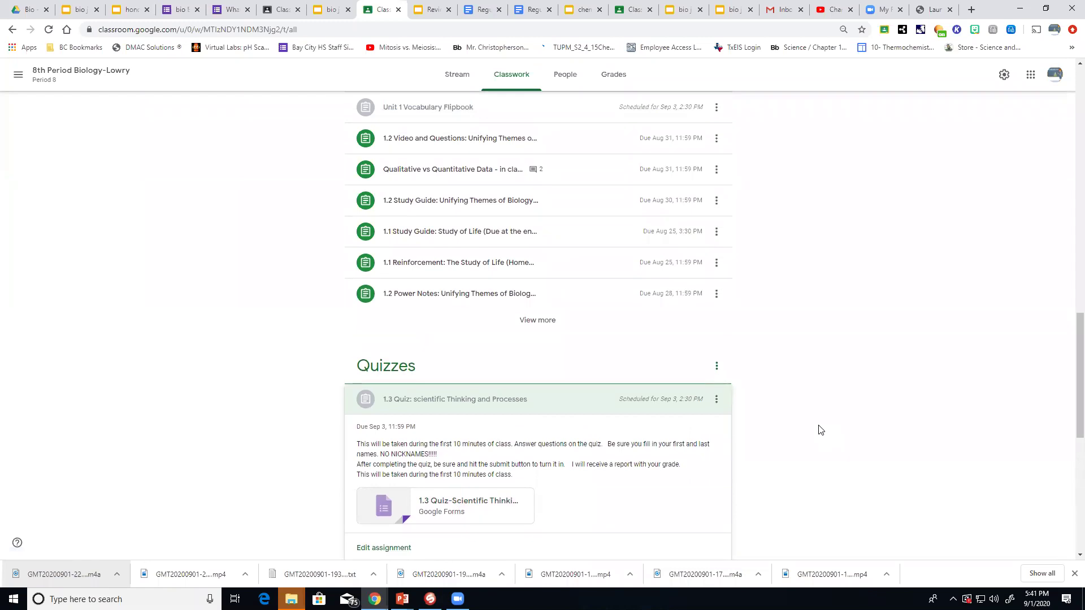
scroll(819, 432, "down", 3)
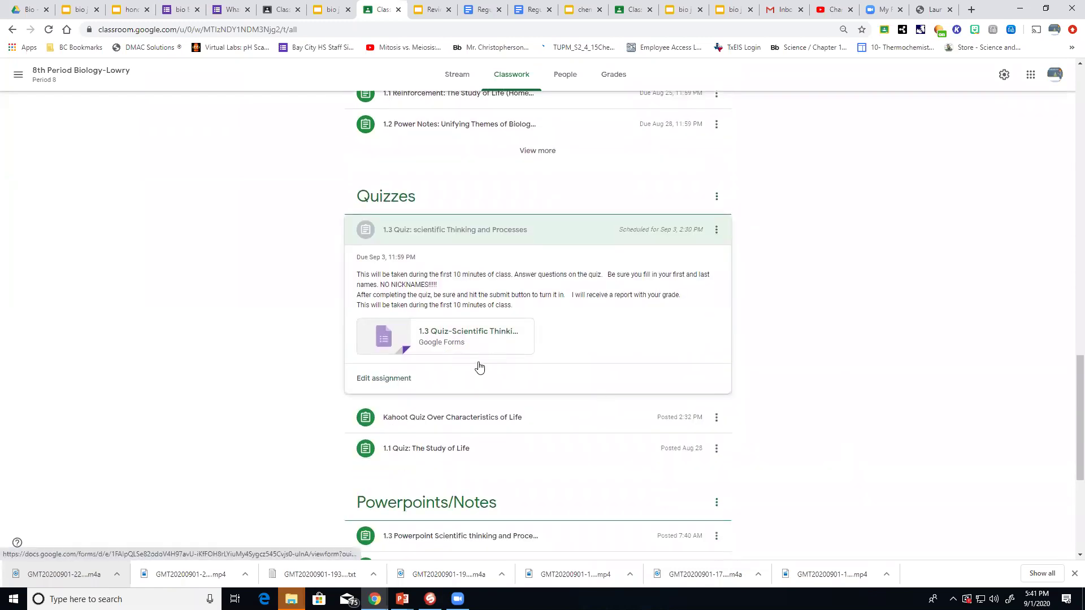
scroll(863, 390, "up", 2)
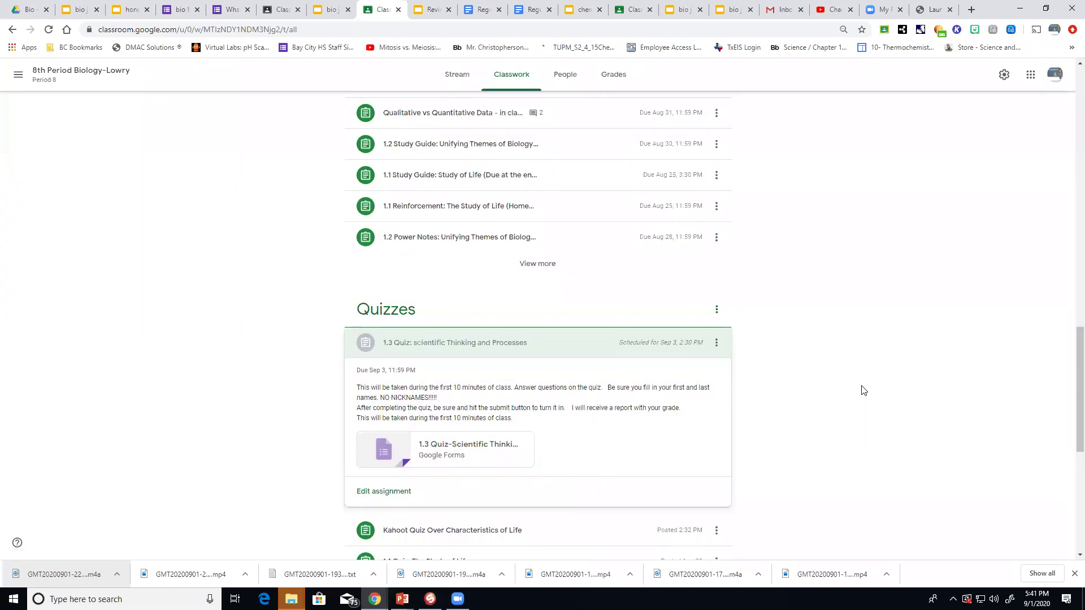
scroll(862, 390, "up", 1)
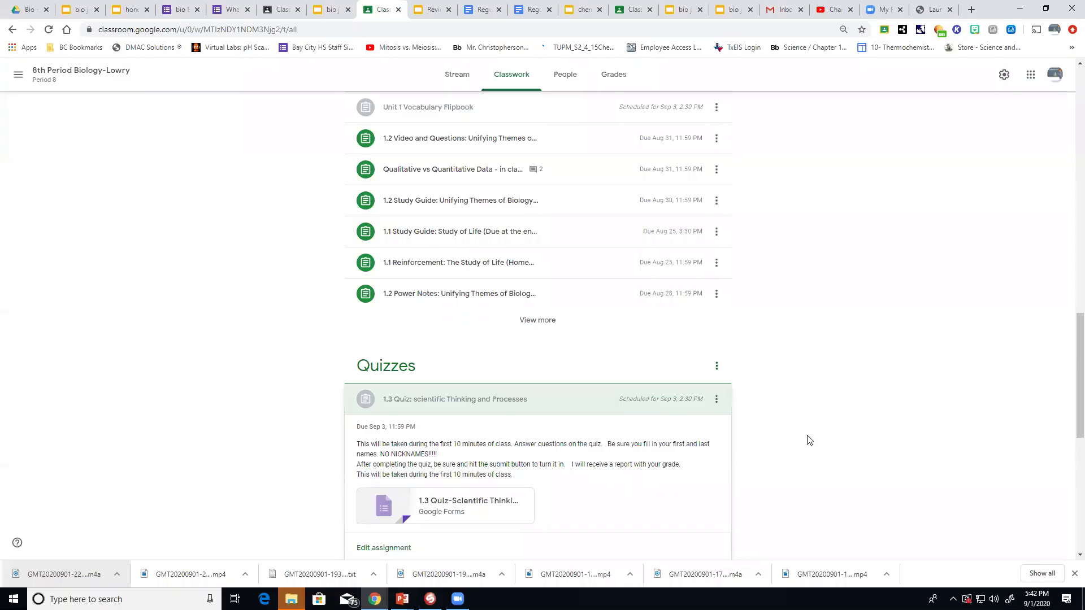
scroll(810, 438, "up", 4)
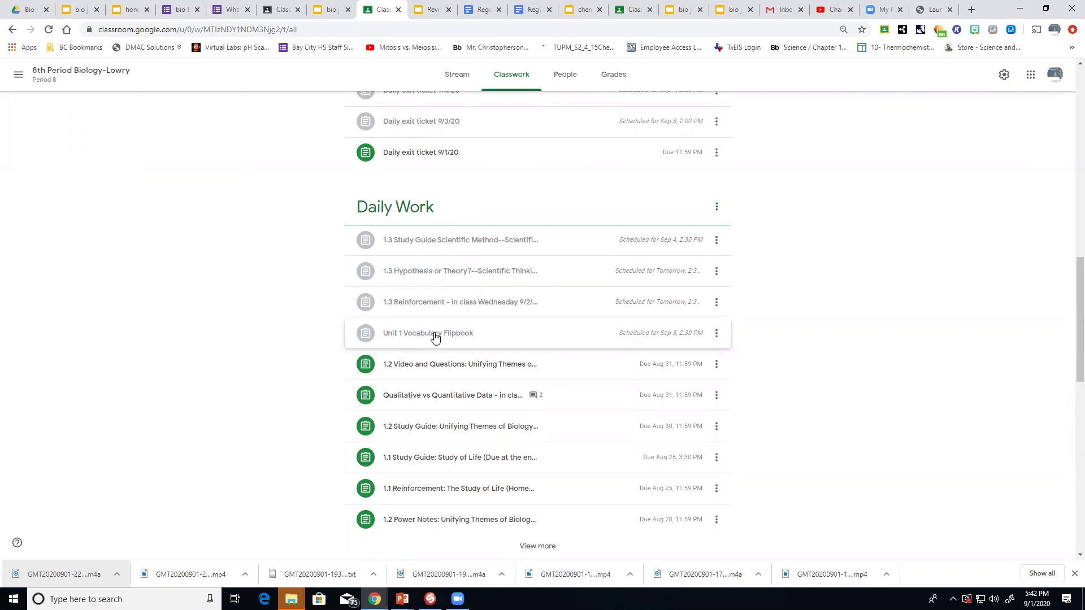
Expand the Unit 1 Vocabulary Flipbook assignment and open its attached Google Slides deck.
left_click(434, 338)
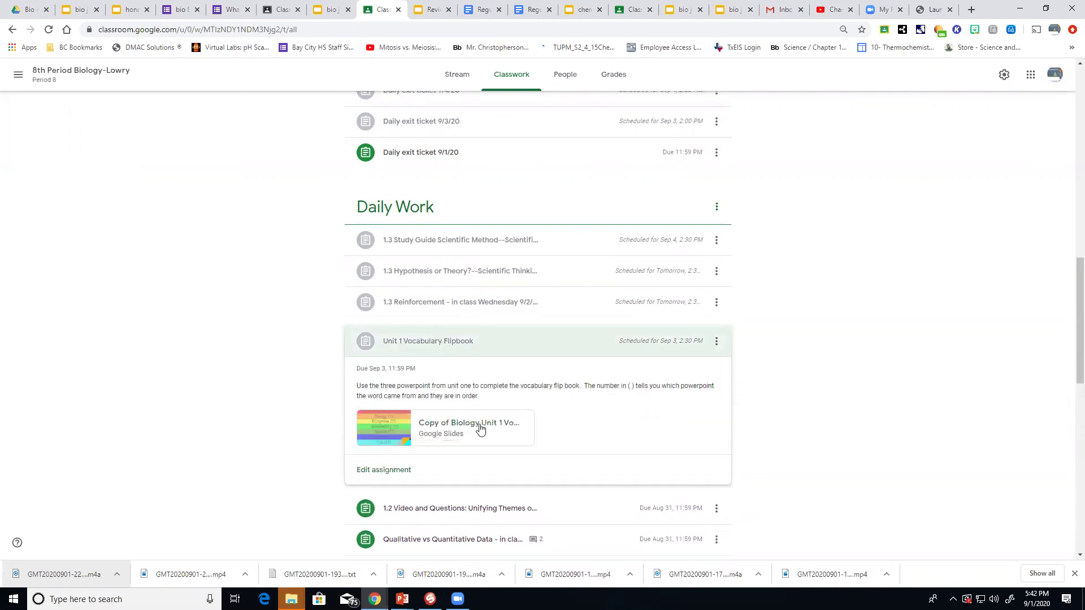
left_click(480, 429)
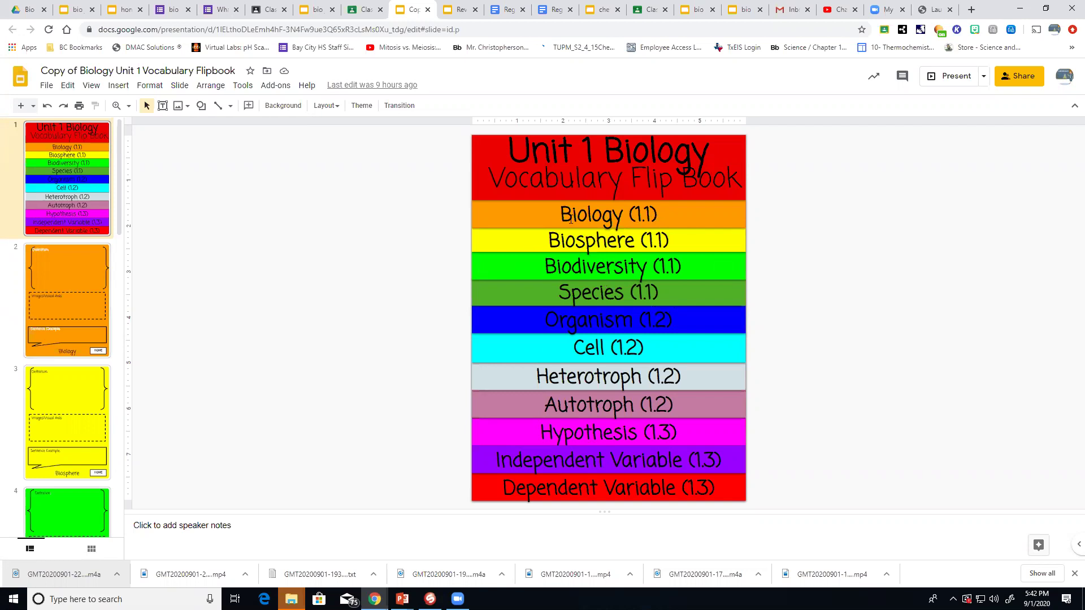
Go to the Biology page on slide 2 and select its Definition and Images/Visual Aids boxes.
left_click(82, 296)
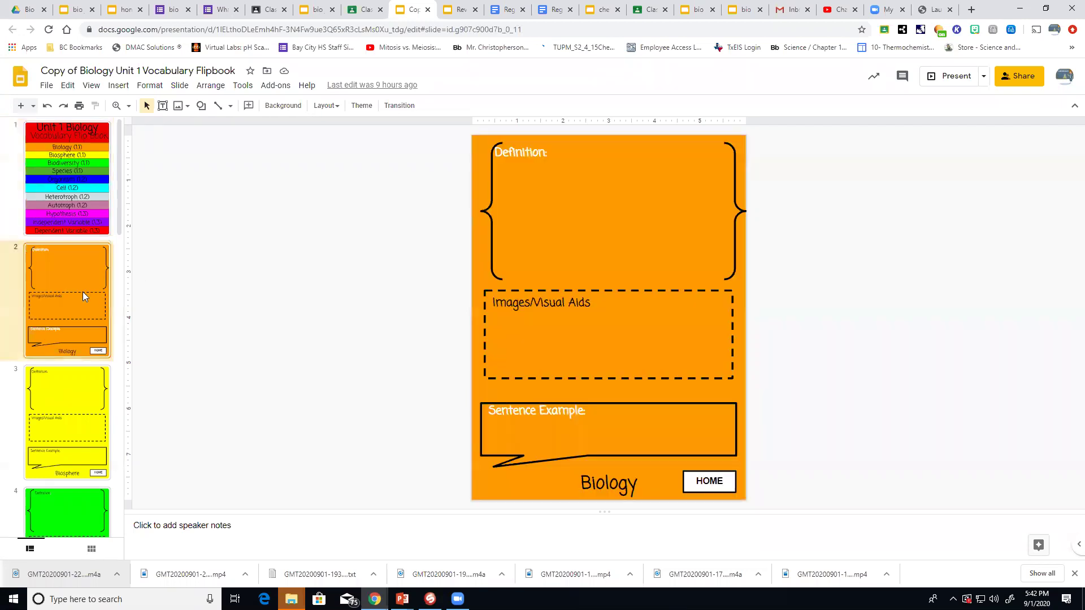
left_click(522, 189)
left_click(522, 187)
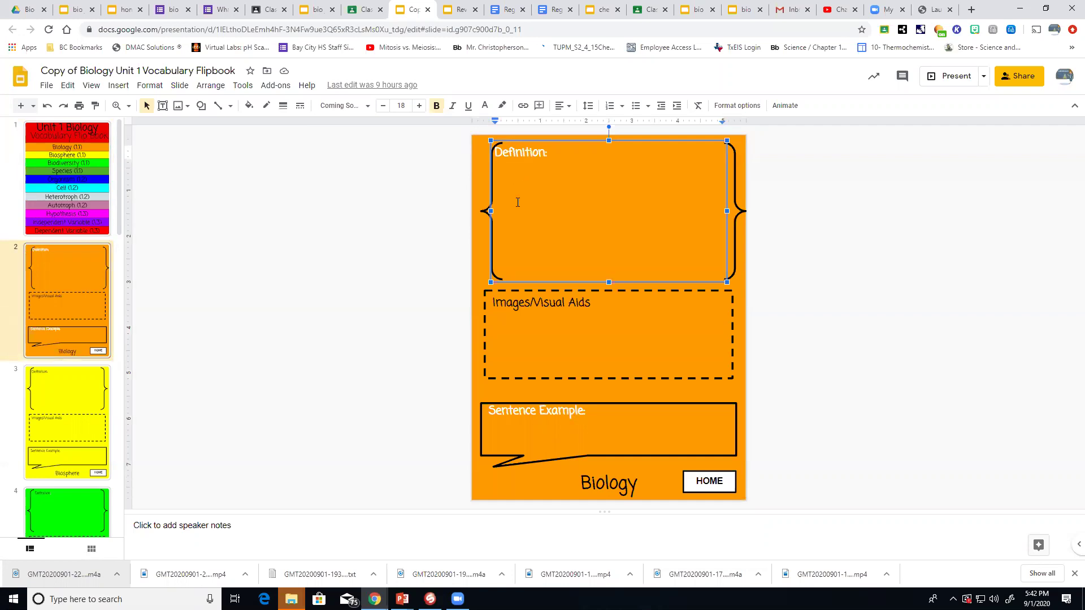
left_click(561, 326)
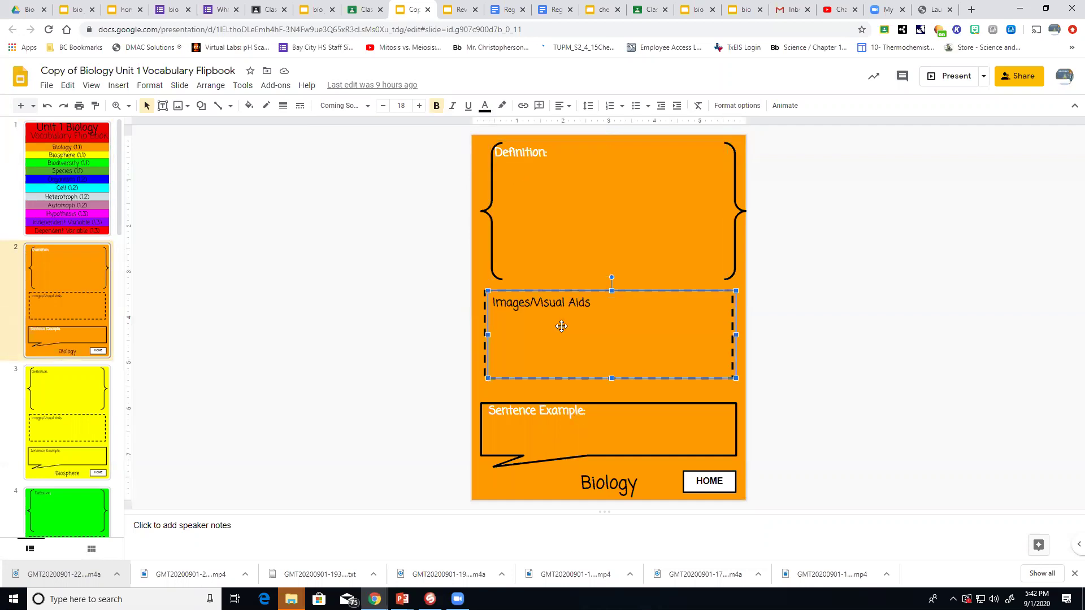
Search the web for 'plant' images from the Insert image menu.
left_click(119, 86)
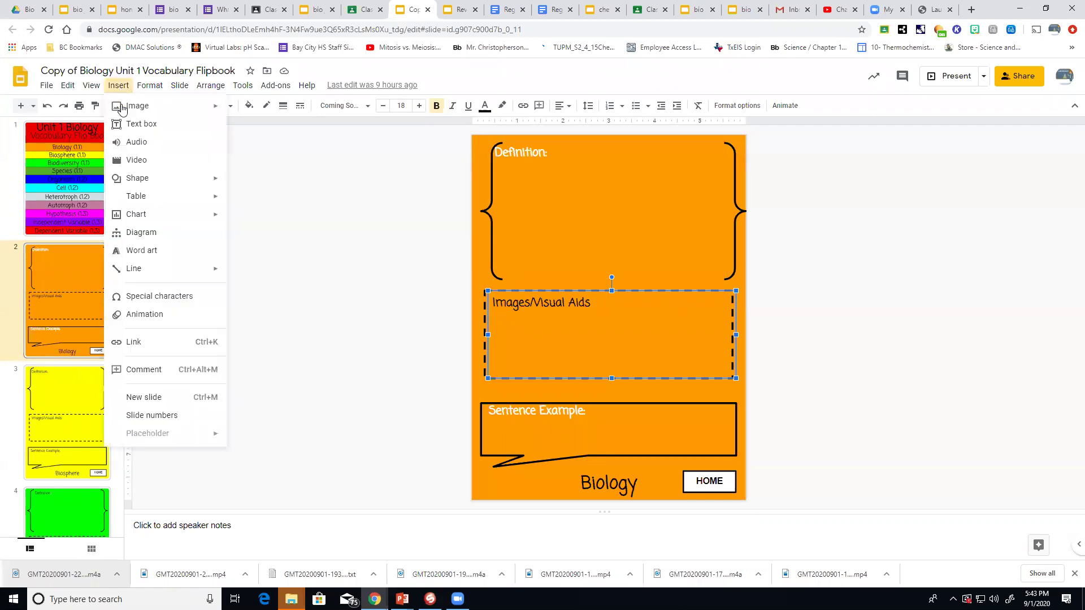
mouse_move(123, 107)
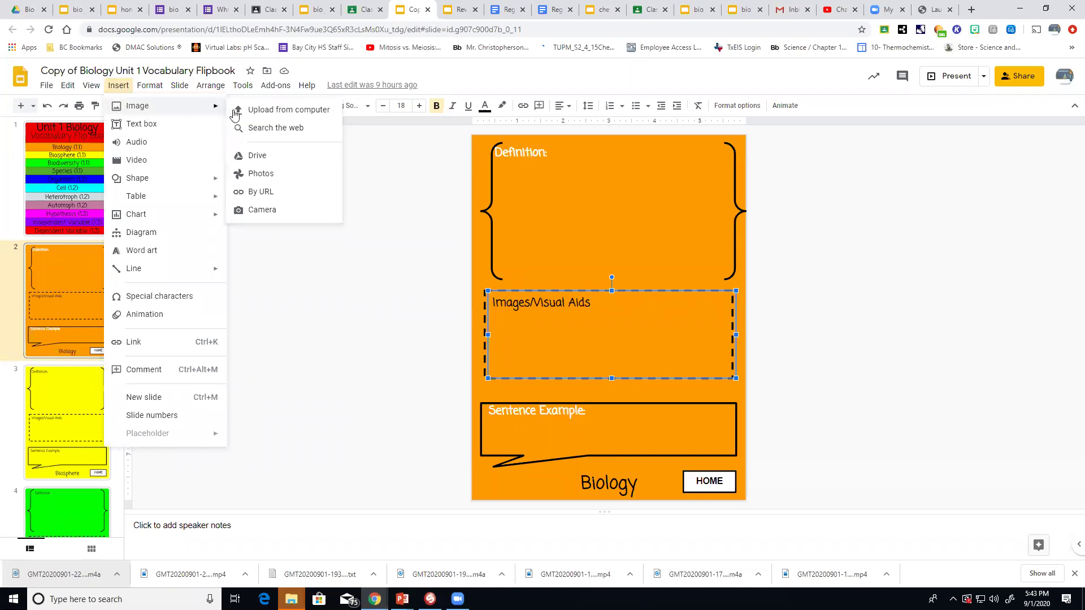
left_click(268, 130)
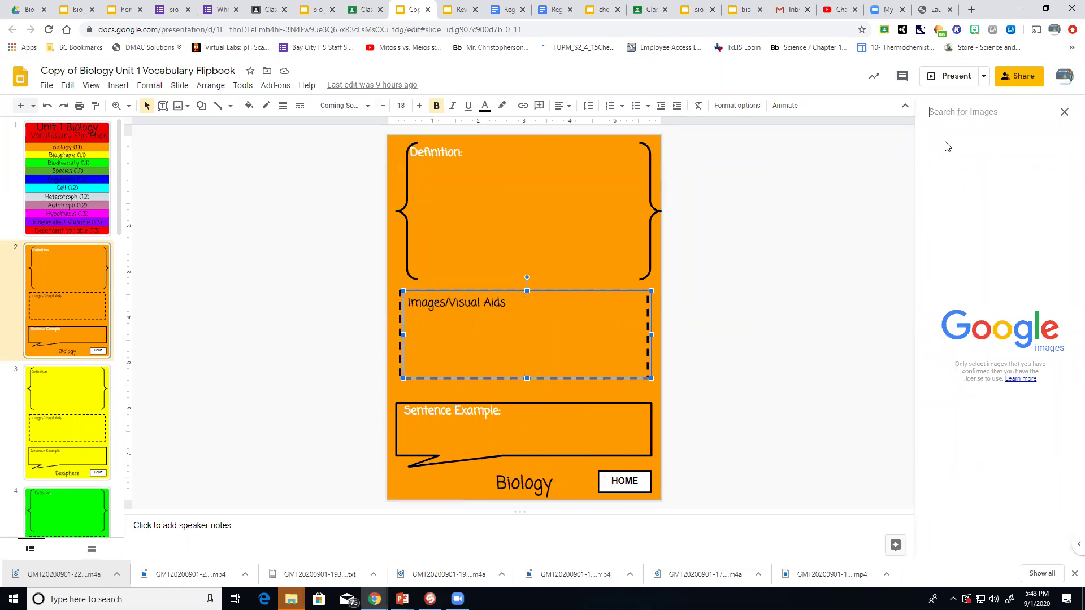
type("pla")
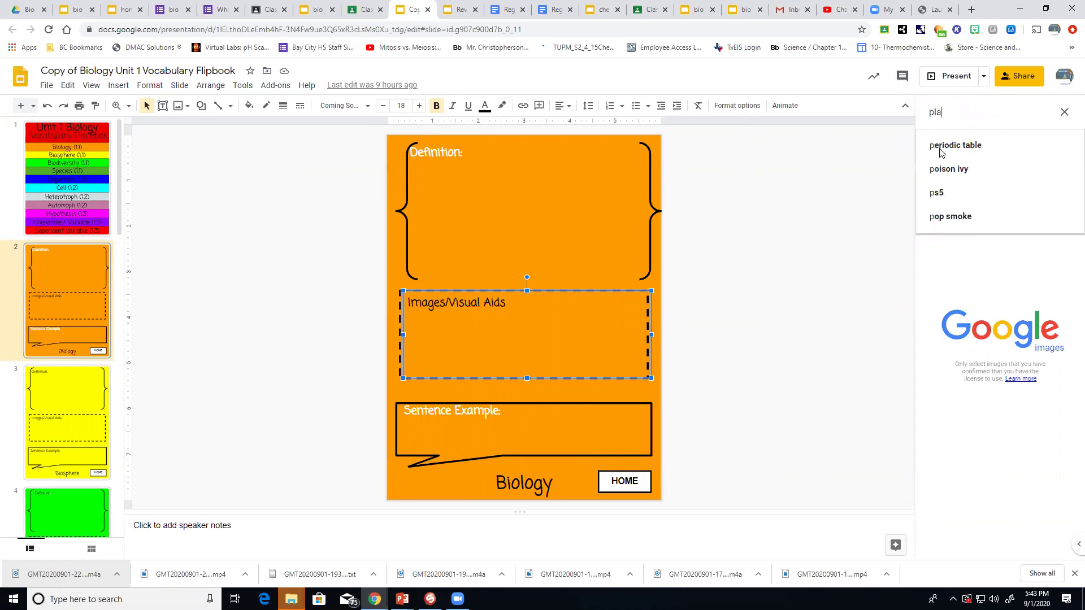
type("nt")
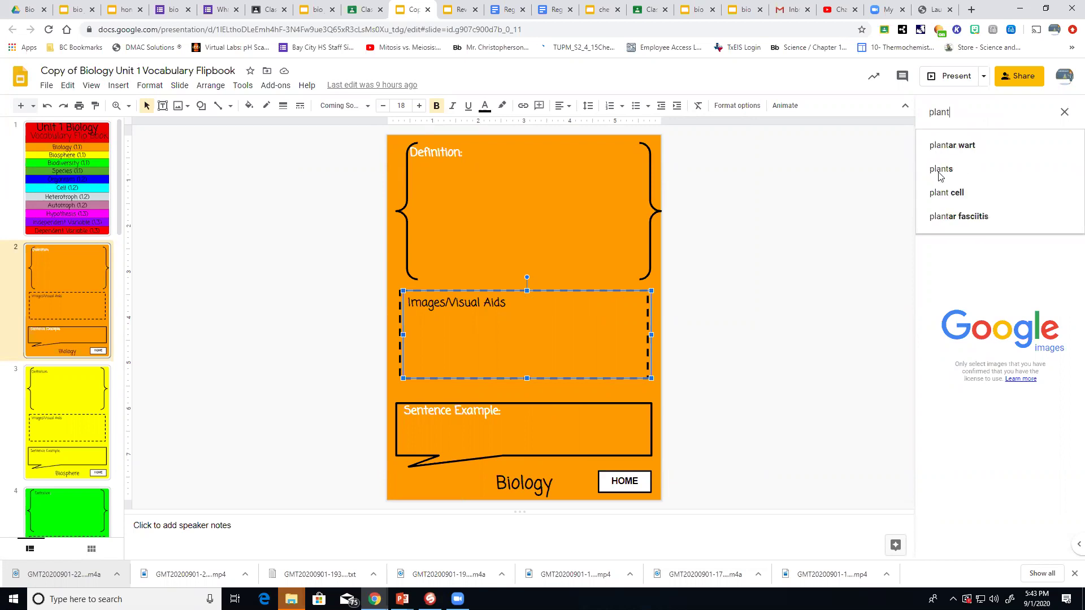
left_click(941, 170)
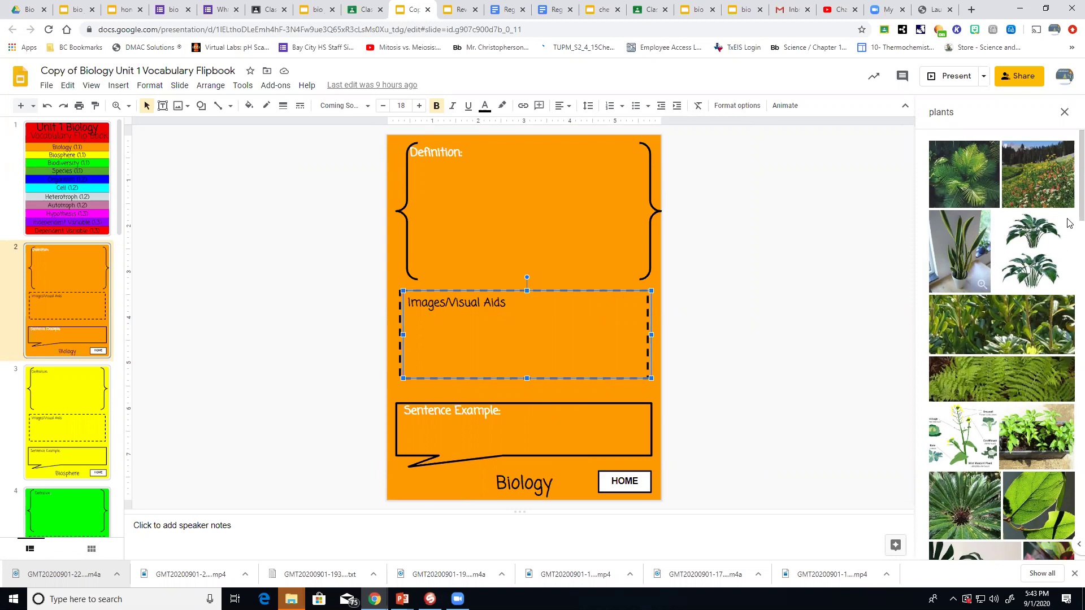
Preview the snake plant photo in the results and insert it onto the slide.
scroll(1070, 226, "down", 3)
scroll(1070, 261, "down", 2)
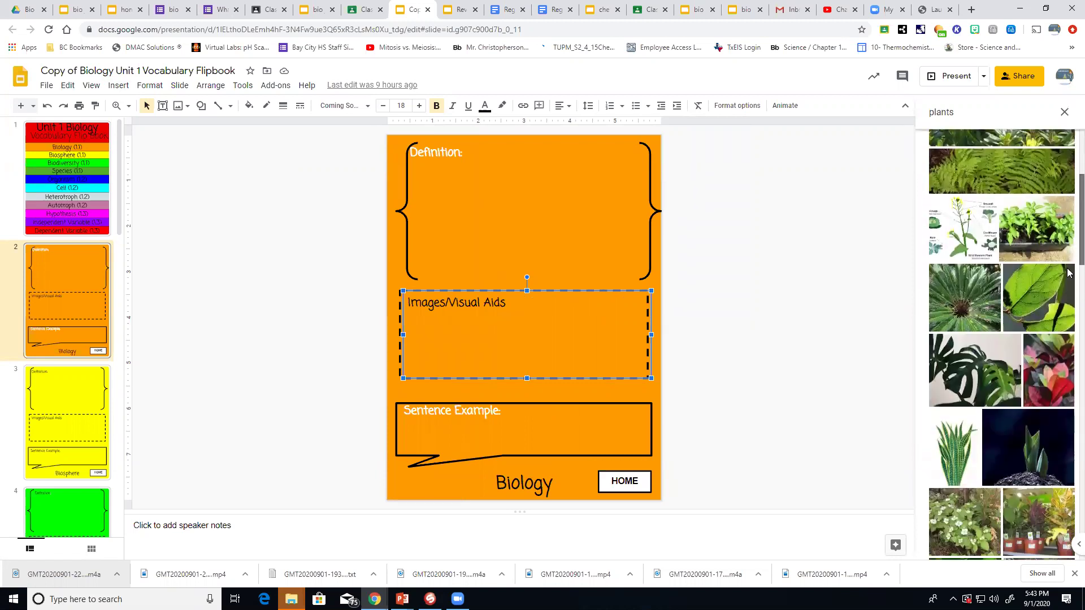
scroll(994, 237, "up", 5)
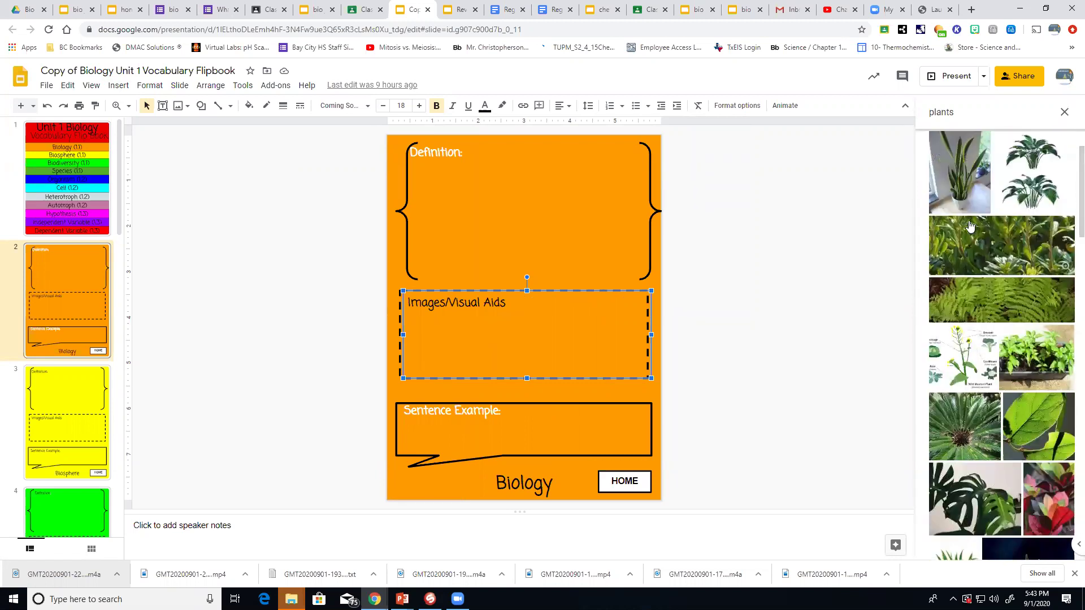
left_click(950, 195)
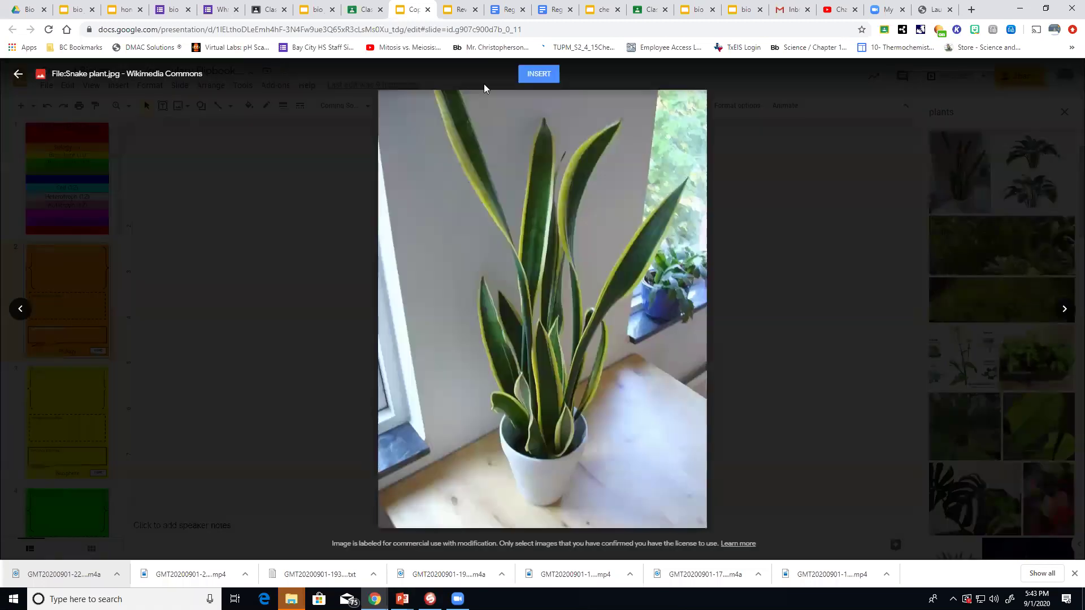
left_click(19, 73)
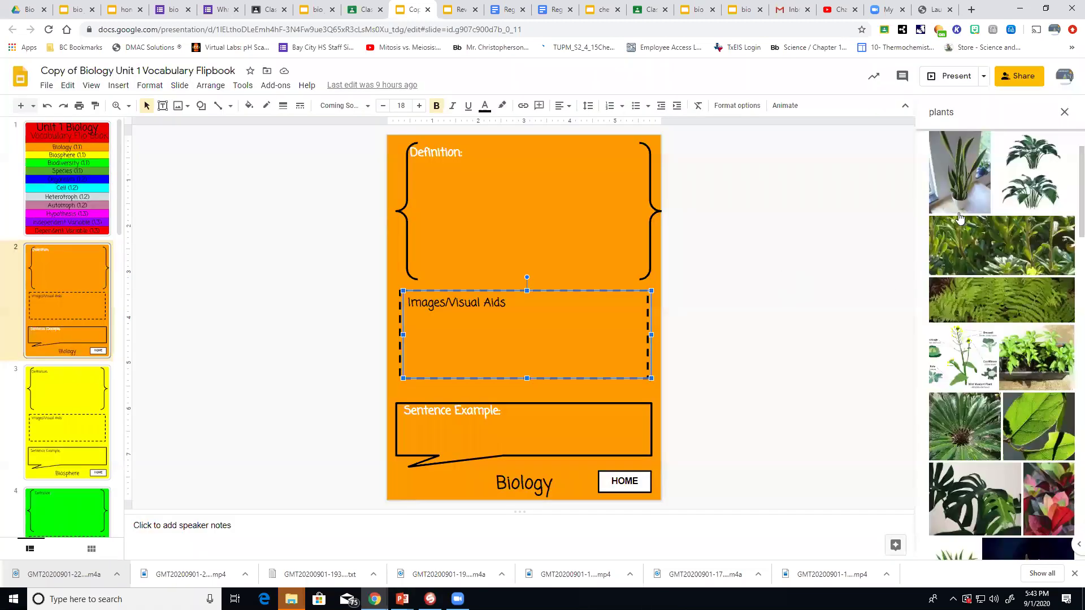
left_click(966, 207)
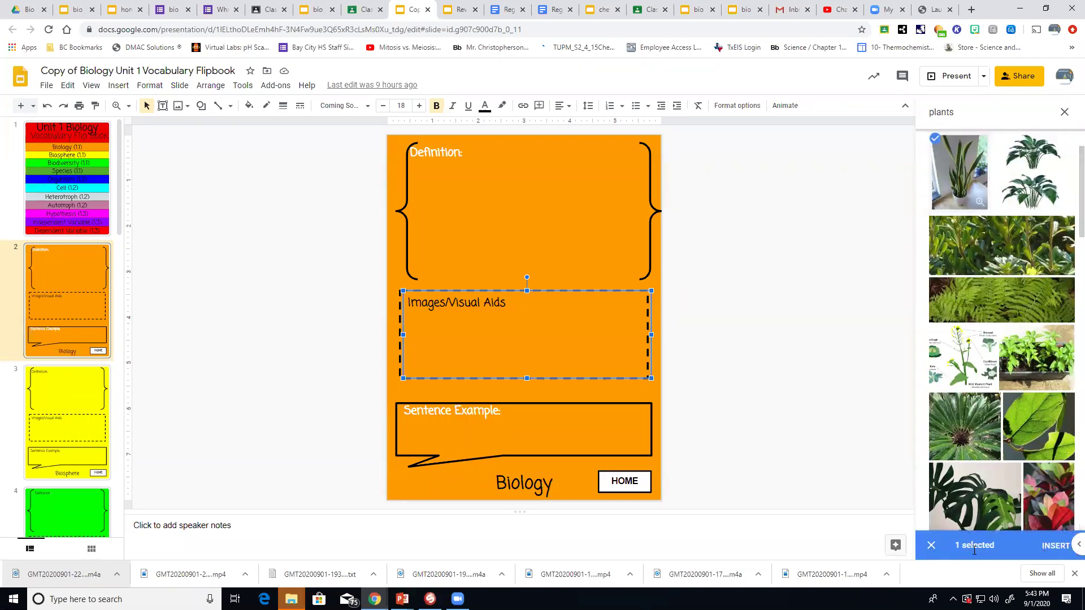
left_click(1043, 551)
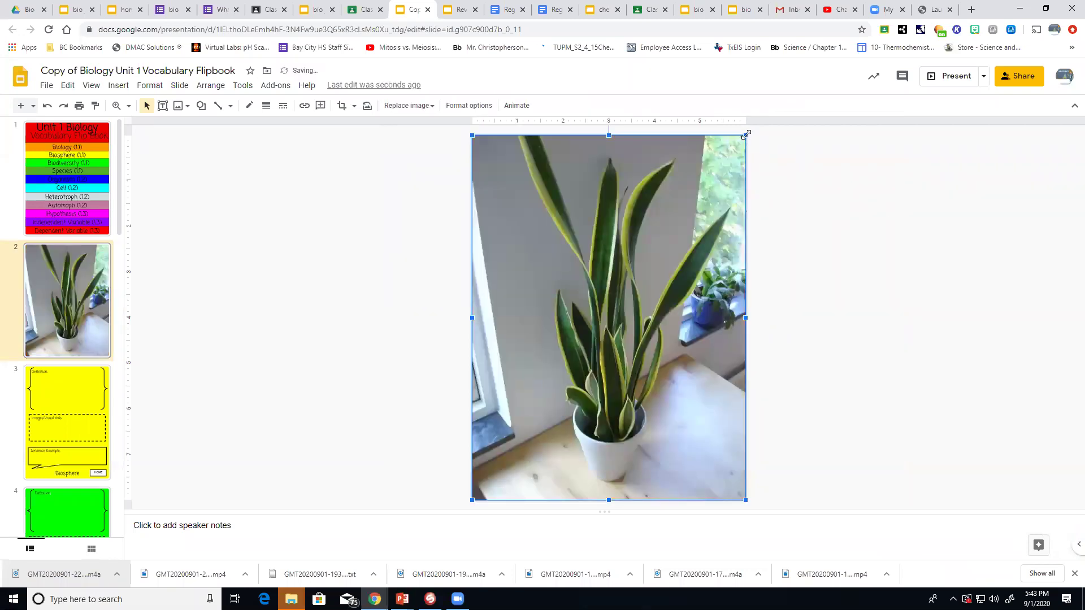
Shrink the snake plant photo into the Images/Visual Aids box, stretch Sentence Example, then delete the photo.
left_click_drag(743, 136, 608, 318)
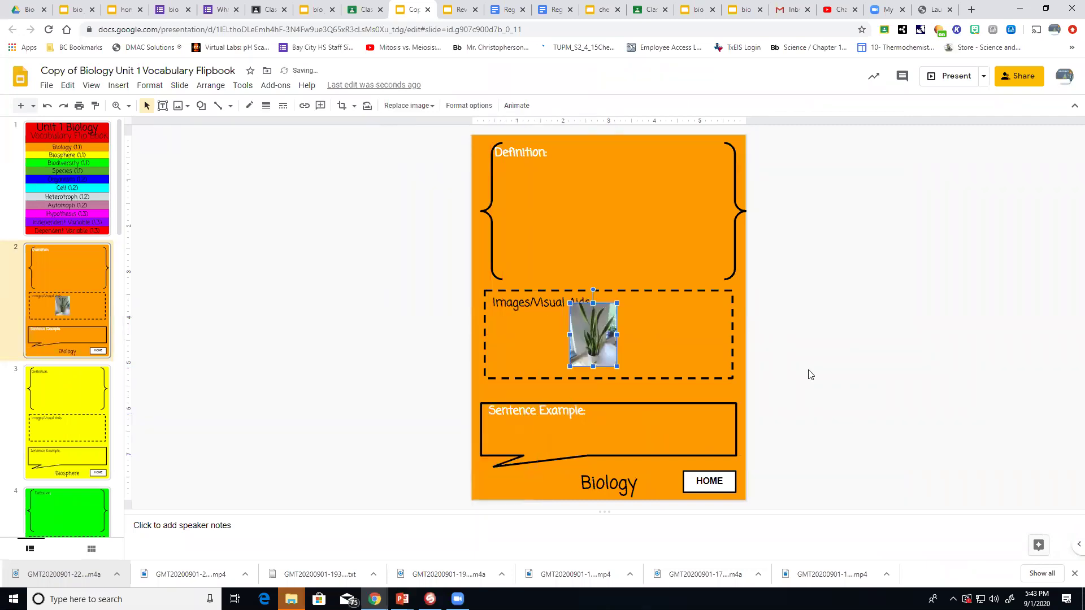
left_click(617, 430)
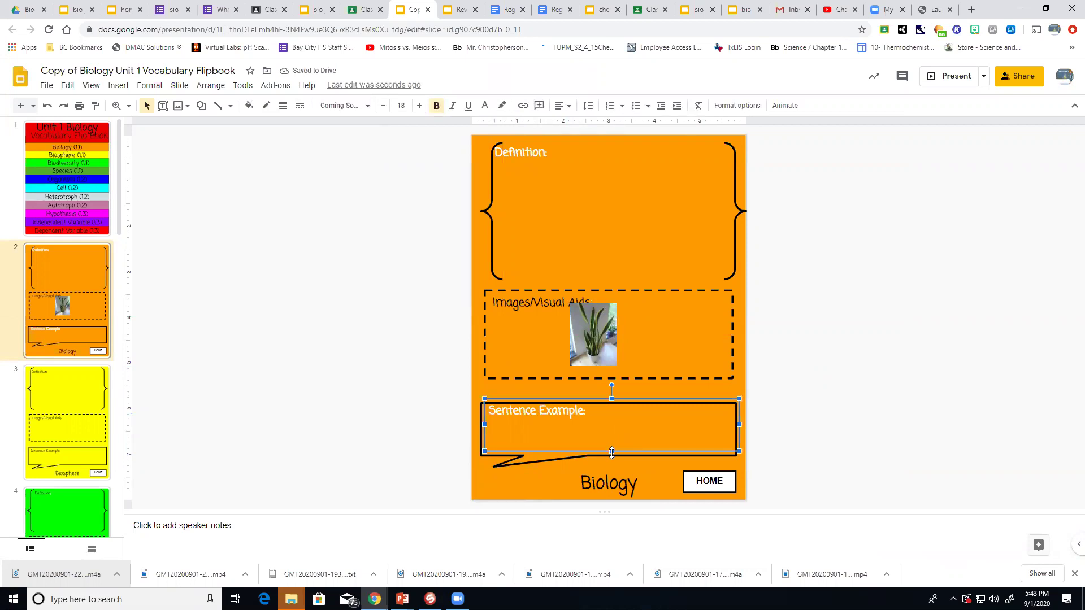
left_click_drag(612, 452, 613, 456)
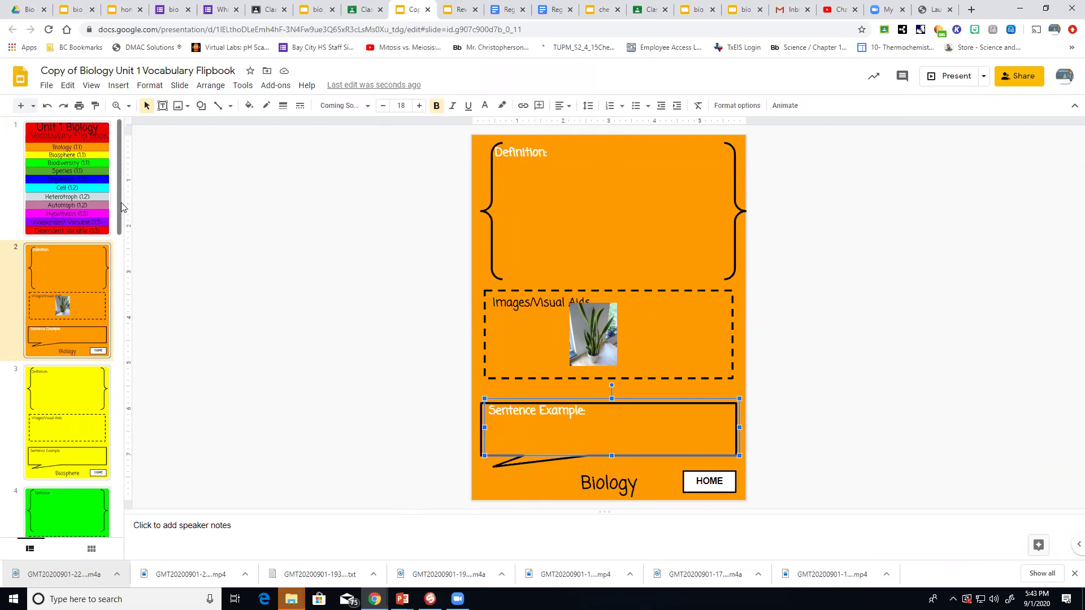
left_click_drag(121, 210, 121, 220)
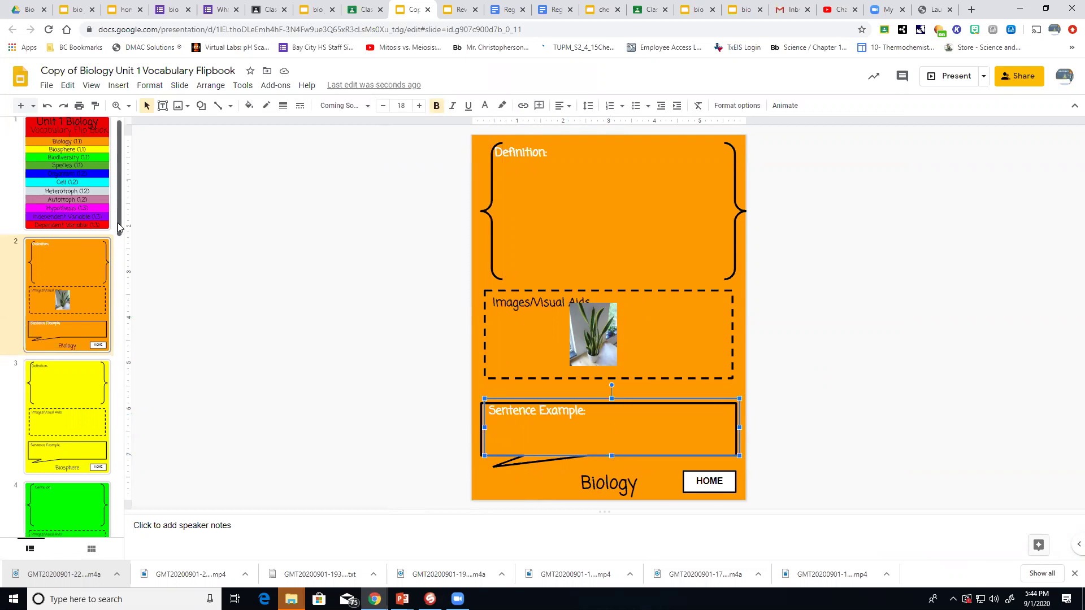
left_click(579, 351)
key("Delete")
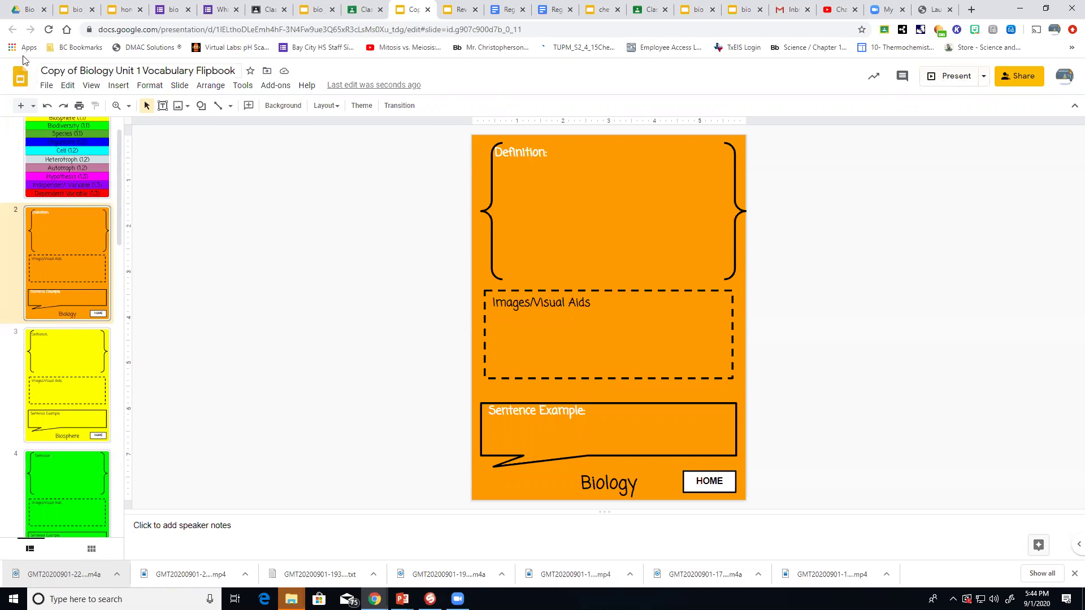
Expand Academic Dishonesty Policy on the Classwork page and open its assignment page.
left_click(648, 17)
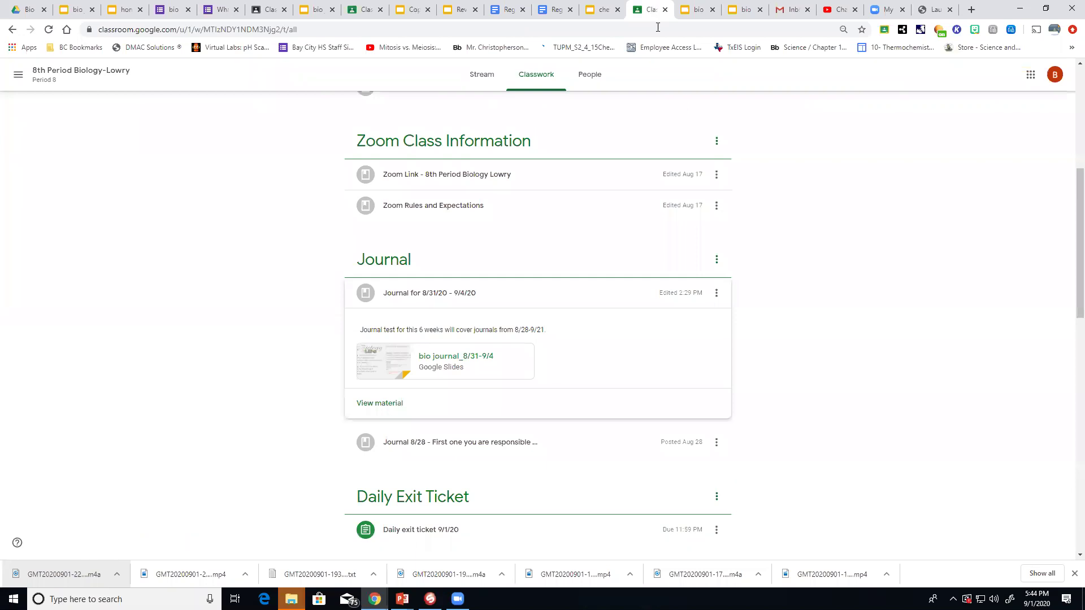
scroll(886, 270, "down", 3)
scroll(887, 272, "down", 4)
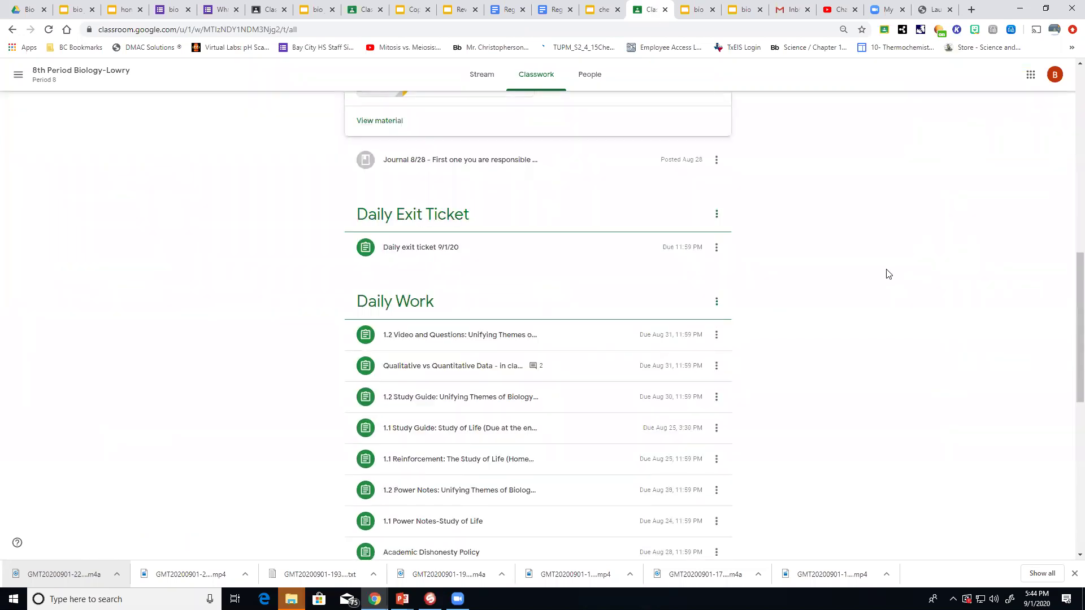
scroll(886, 275, "down", 1)
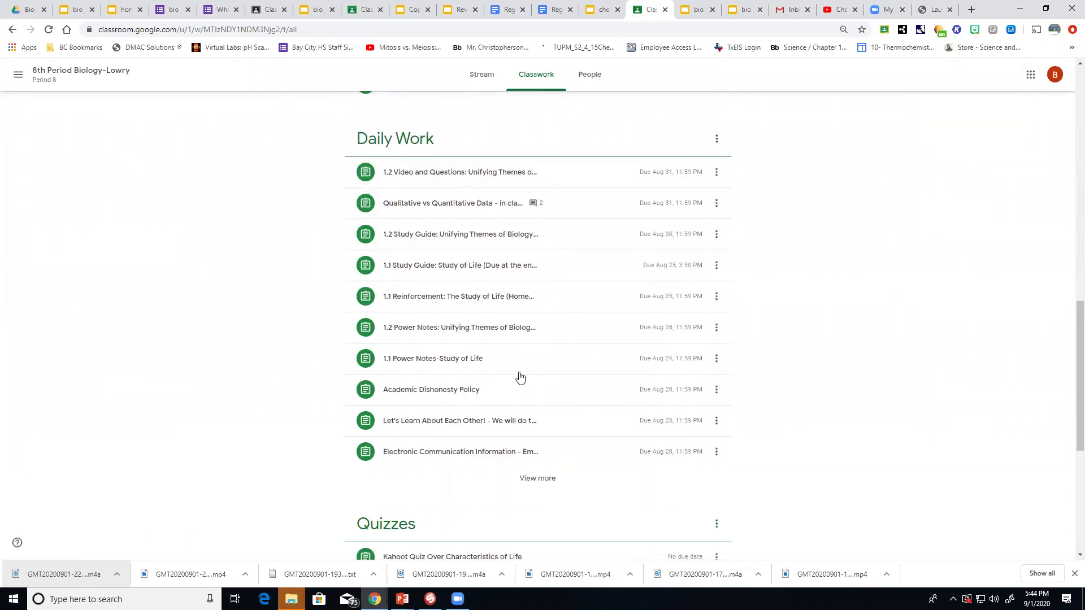
left_click(450, 384)
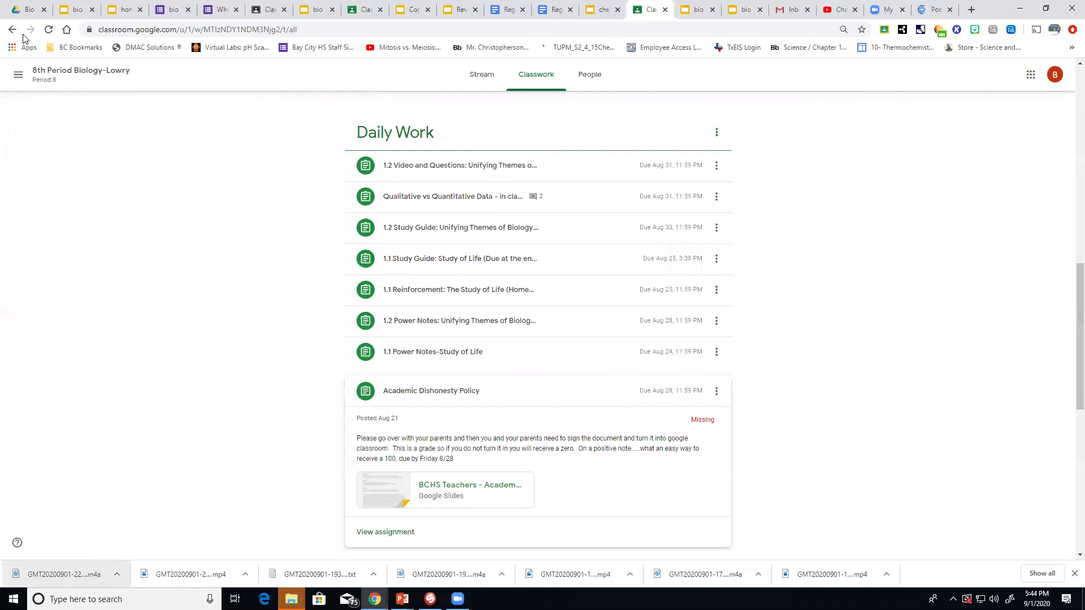
left_click(12, 29)
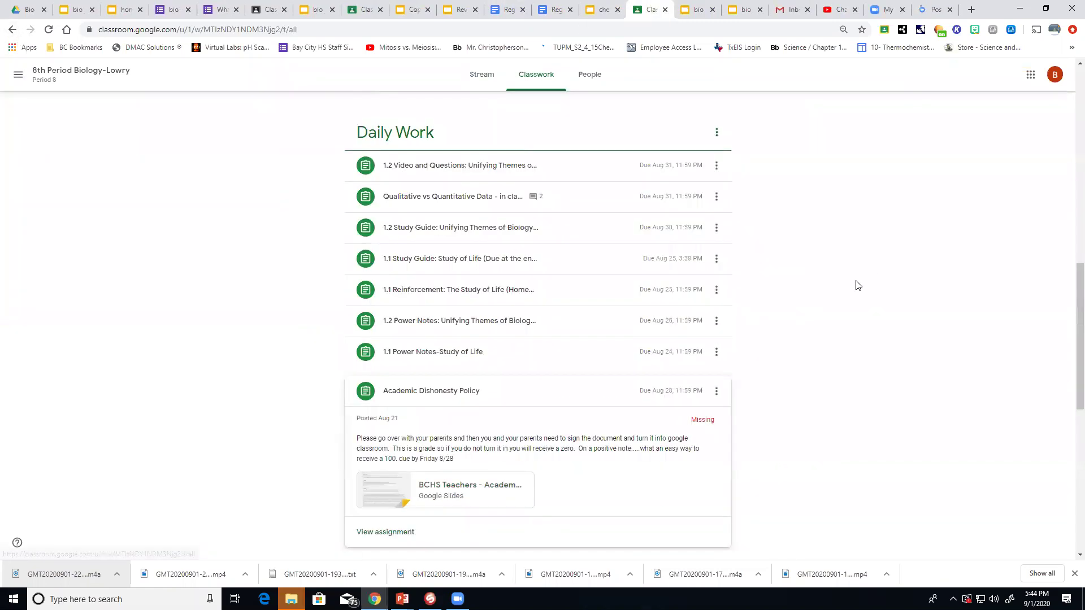
scroll(621, 362, "down", 2)
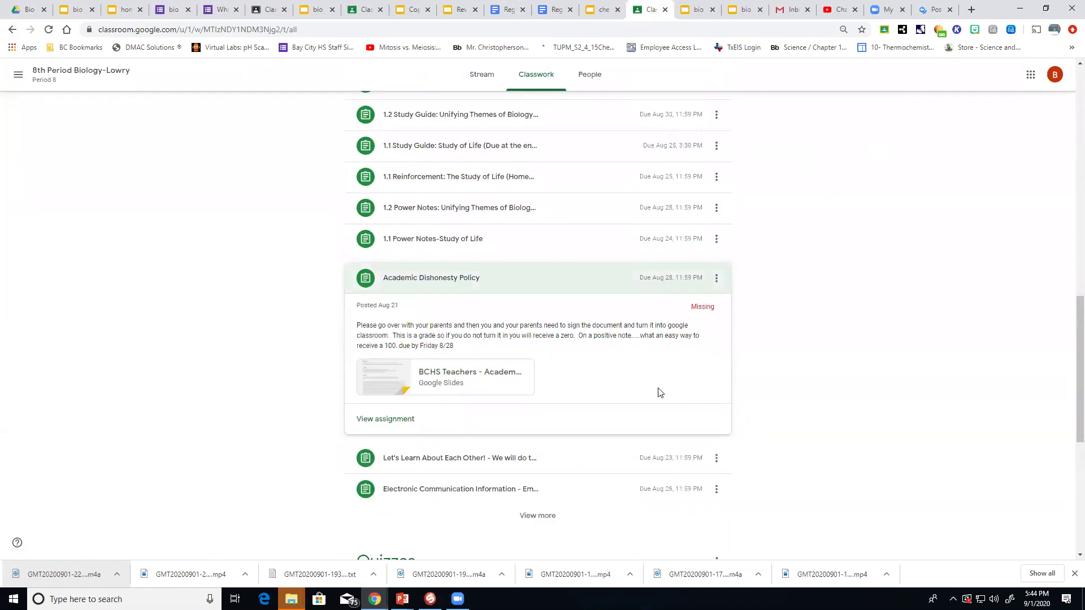
left_click(379, 425)
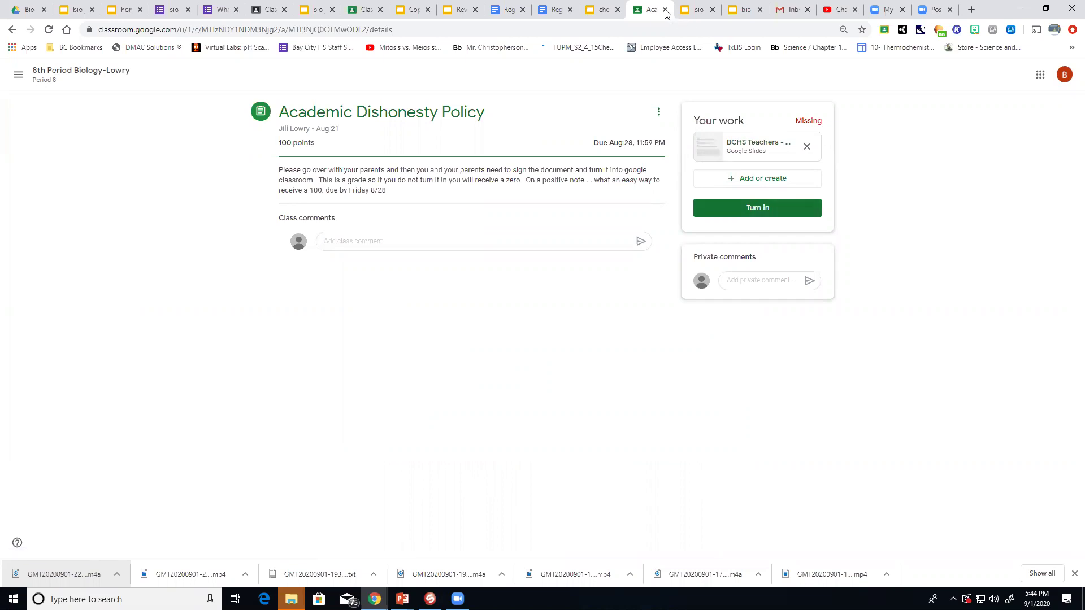
Close the assignment tab and expand Daily exit ticket 9/3/20 on the teacher's Classwork page.
left_click(665, 10)
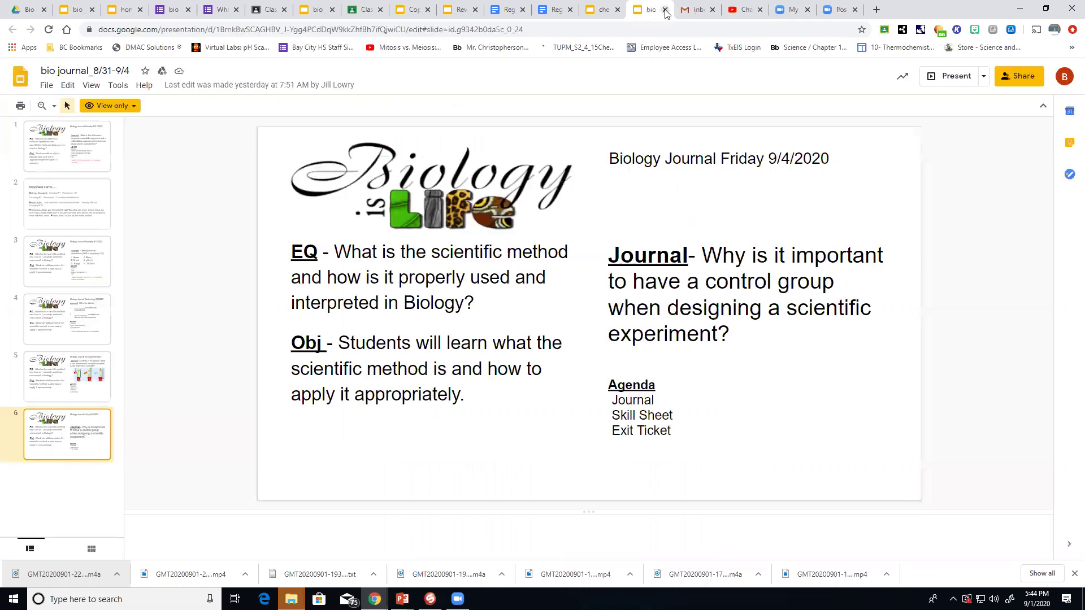
left_click(373, 19)
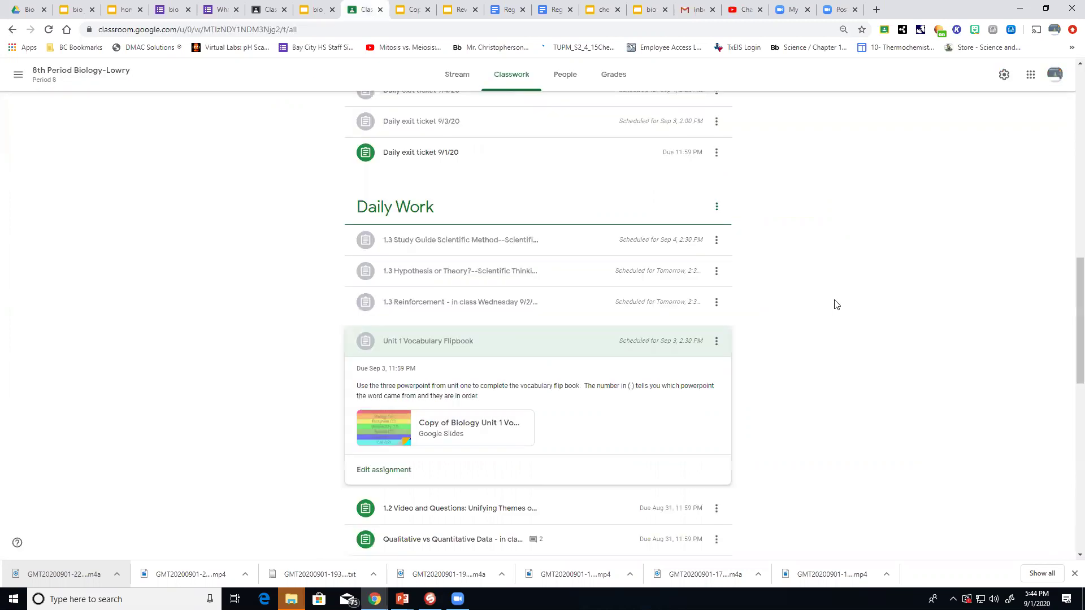
scroll(836, 302, "up", 2)
scroll(836, 301, "up", 2)
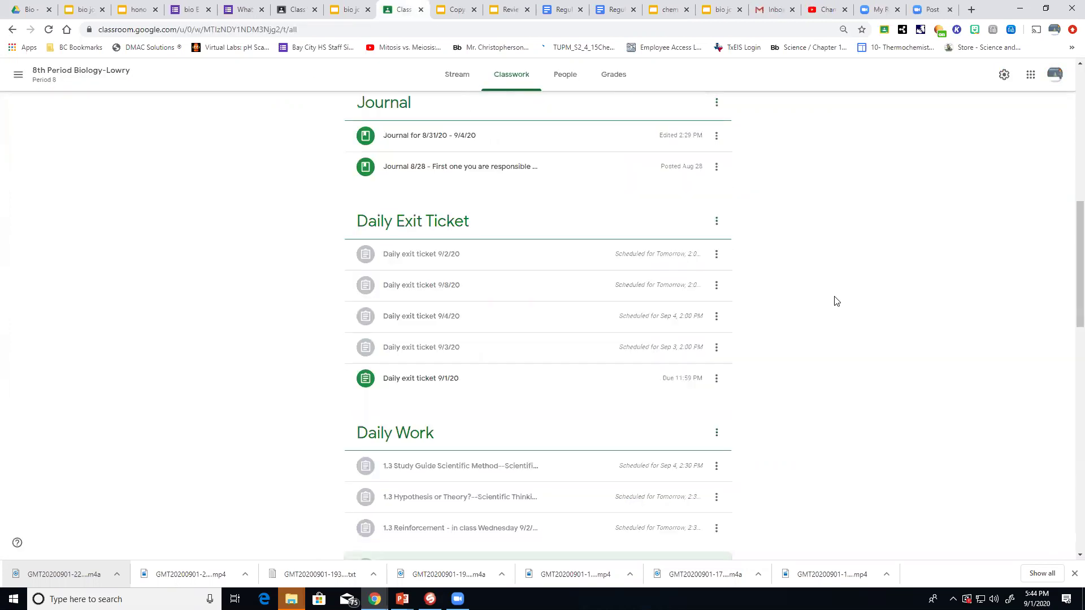
left_click(443, 354)
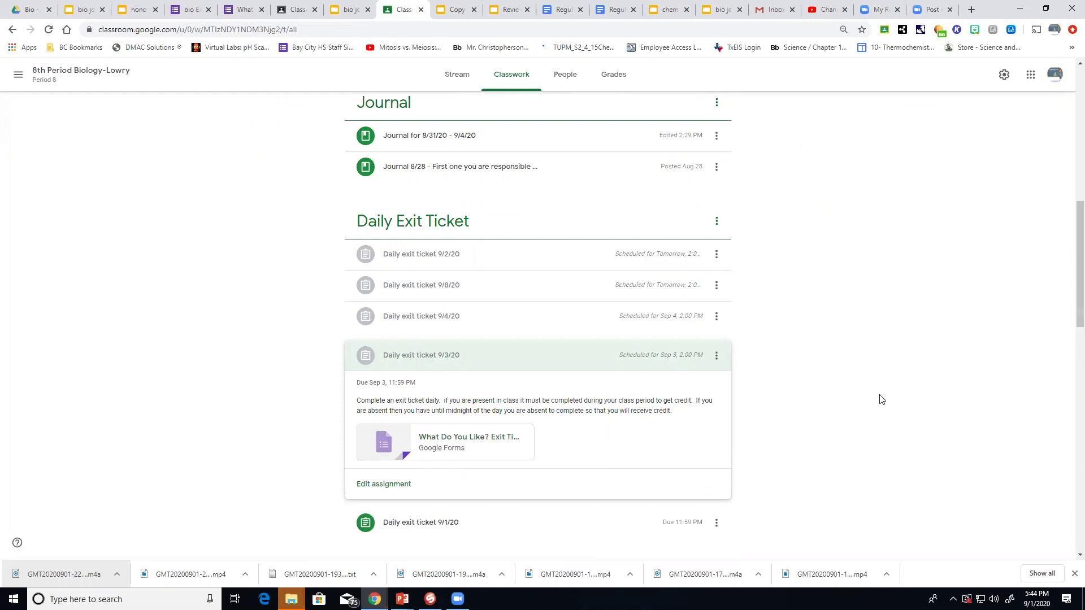
scroll(880, 399, "down", 3)
scroll(854, 400, "down", 1)
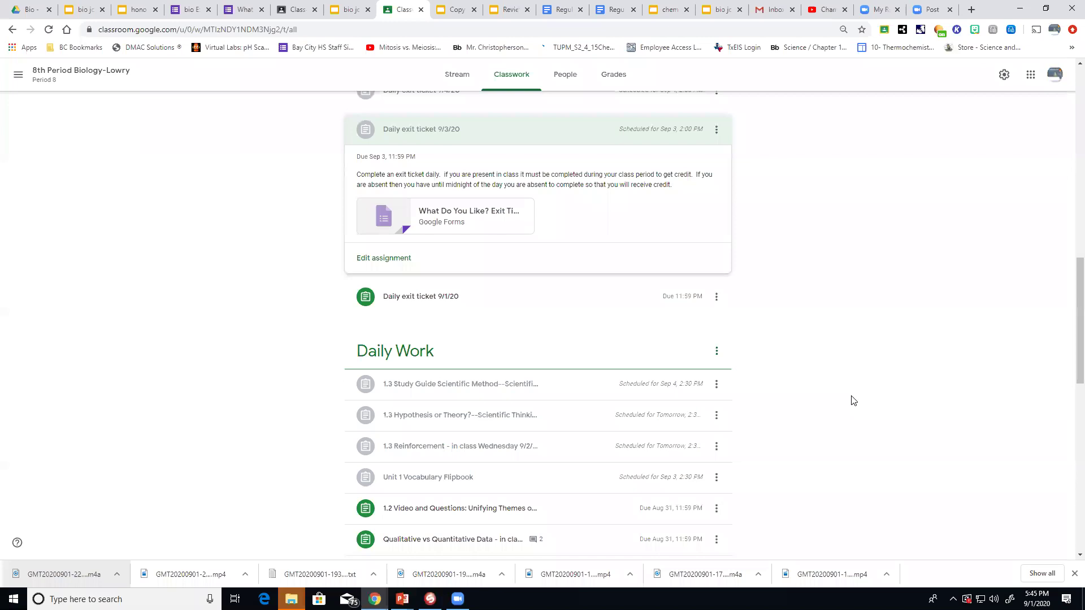
scroll(853, 407, "down", 2)
scroll(834, 465, "down", 1)
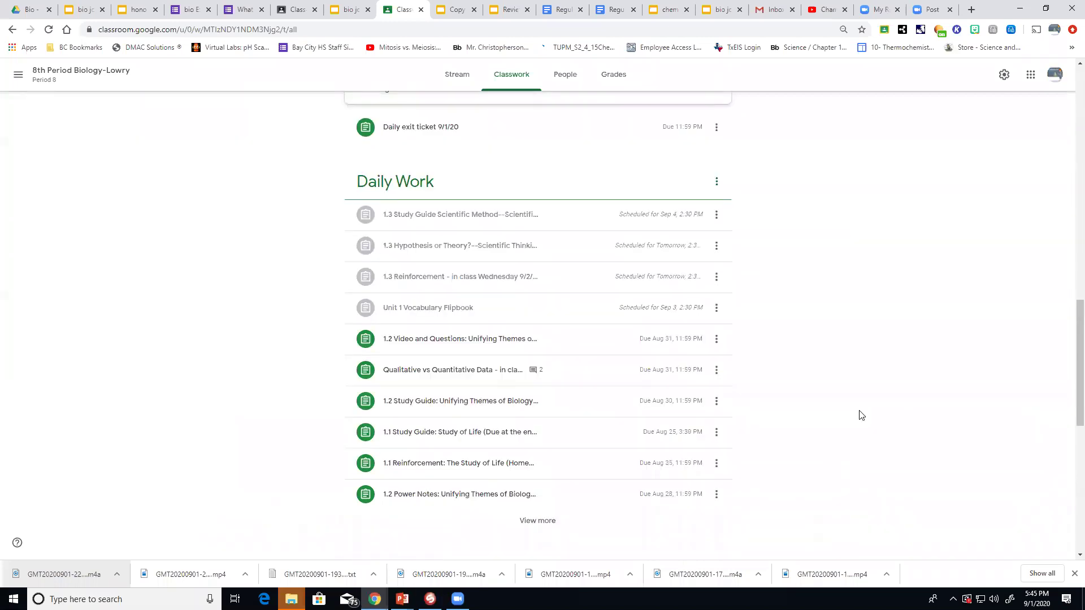